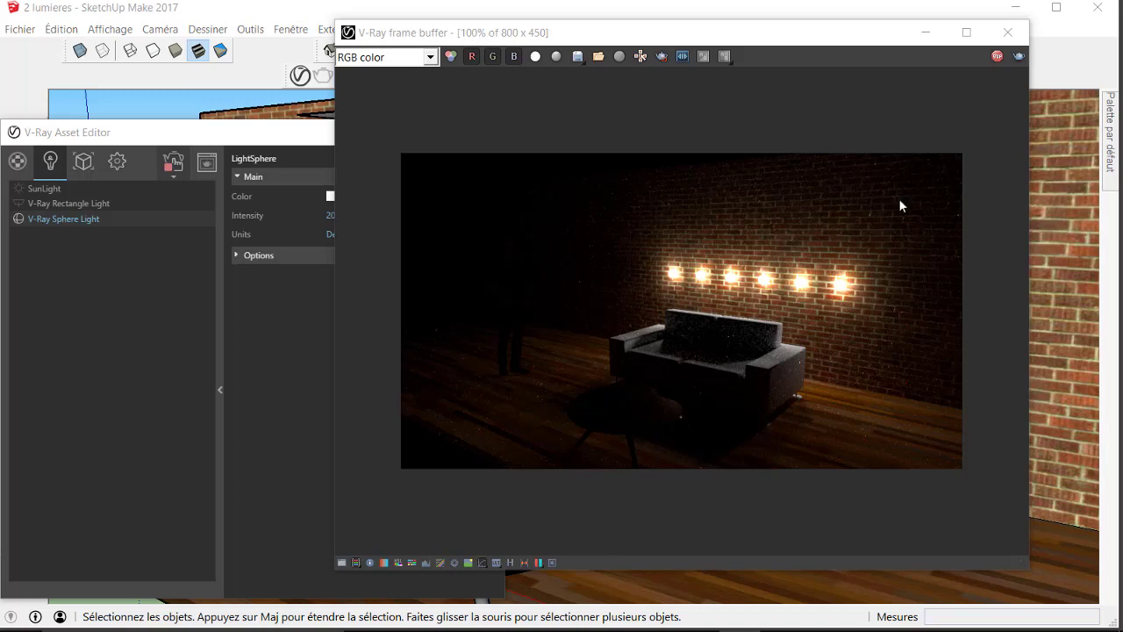
# Minimise the render window and delete the six sphere lights on the brick wall.
pyautogui.moveTo(837, 33)
pyautogui.mouseDown()
pyautogui.moveTo(928, 339)
pyautogui.moveTo(967, 123)
pyautogui.mouseUp()
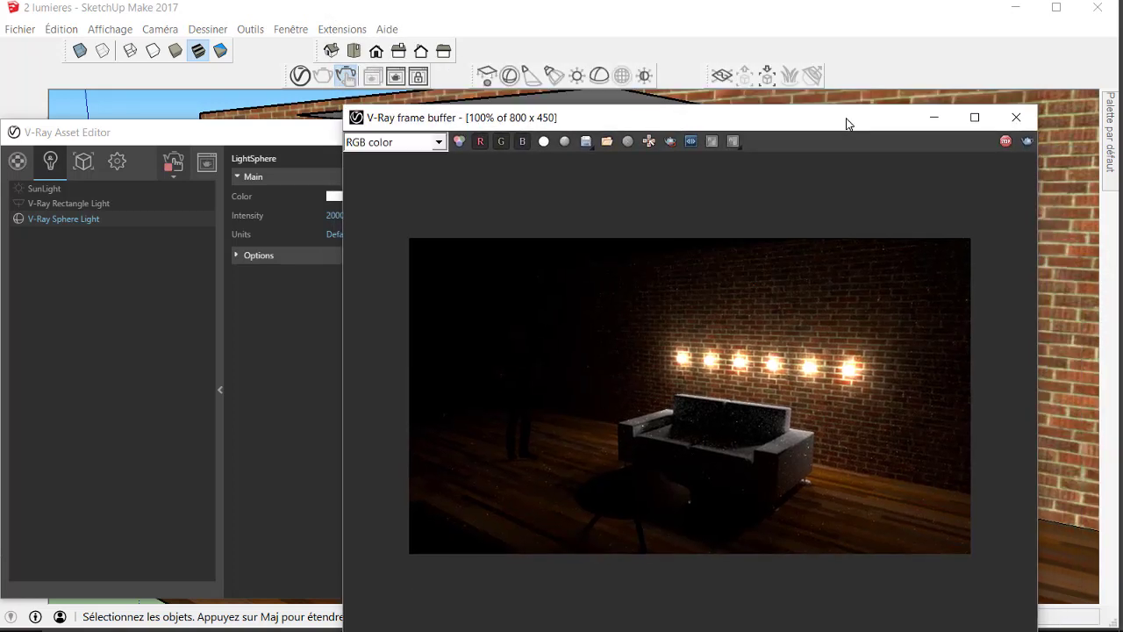
pyautogui.click(951, 118)
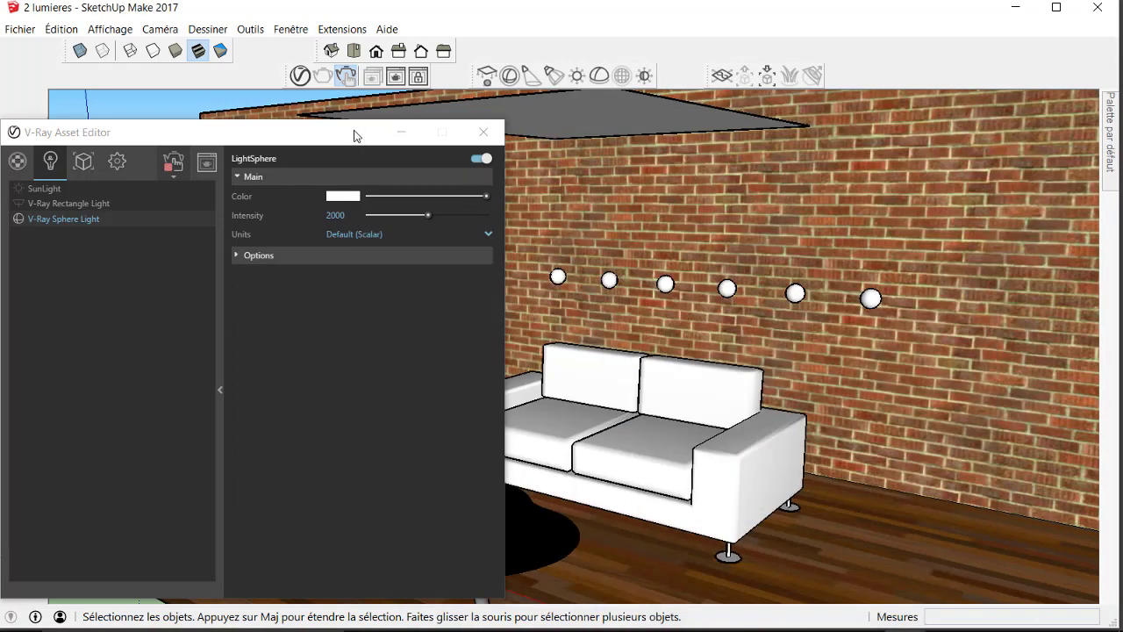
pyautogui.moveTo(354, 131)
pyautogui.mouseDown()
pyautogui.moveTo(454, 174)
pyautogui.moveTo(576, 184)
pyautogui.mouseUp()
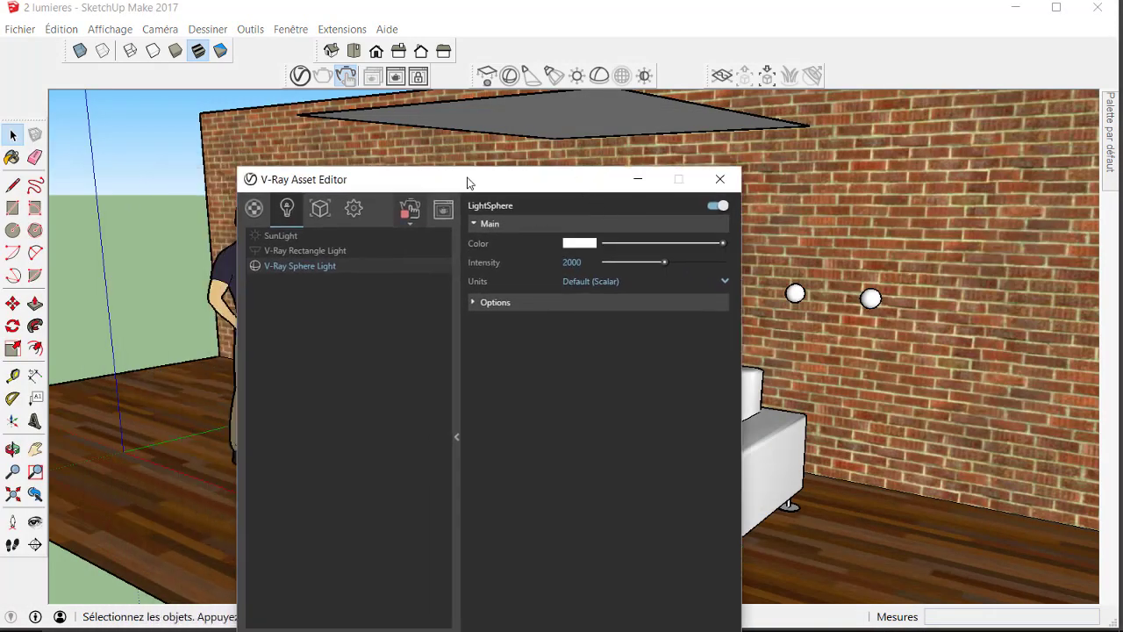
pyautogui.moveTo(465, 181); pyautogui.dragTo(324, 438)
pyautogui.moveTo(503, 229); pyautogui.dragTo(899, 321)
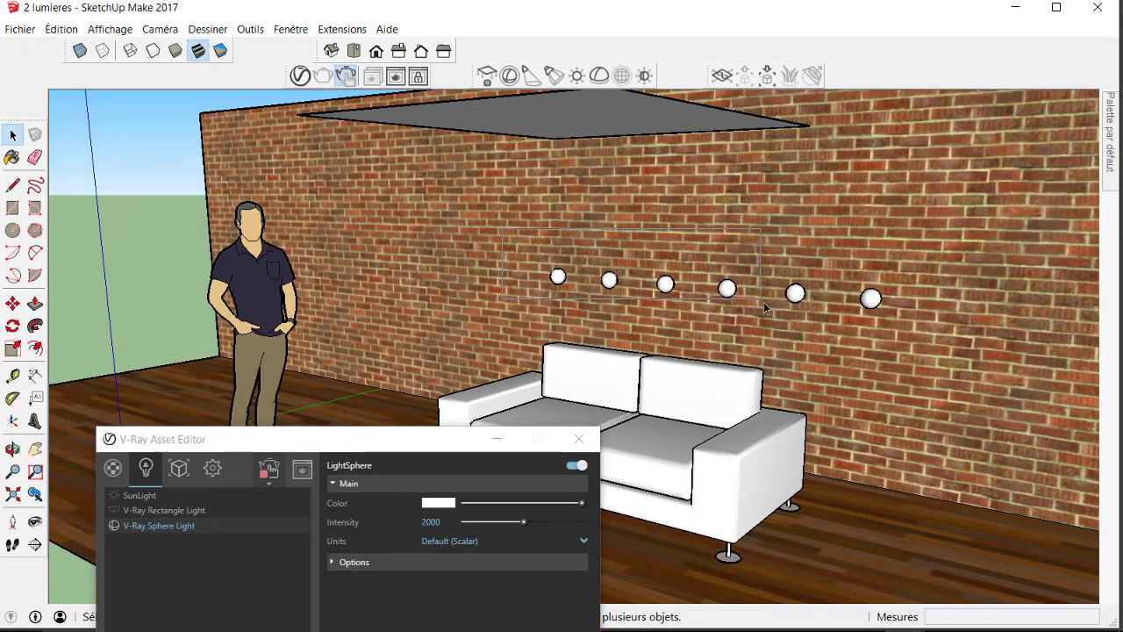
pyautogui.press('Delete')
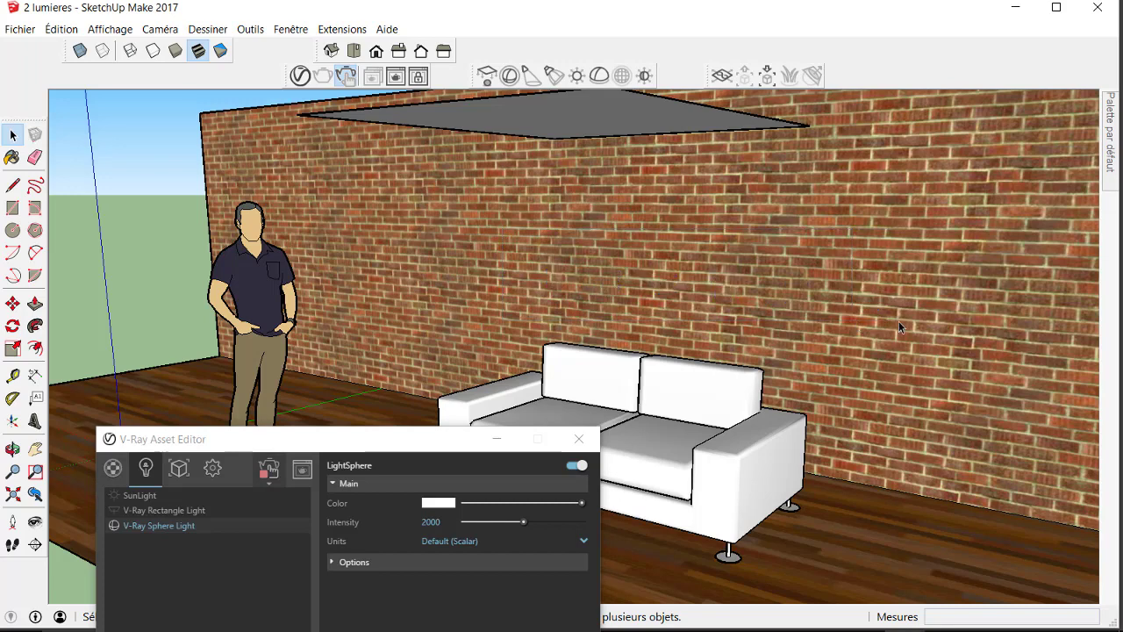
# Delete the V-Ray Sphere Light from the scene's lights and close the Asset Editor.
pyautogui.moveTo(261, 438); pyautogui.dragTo(241, 153)
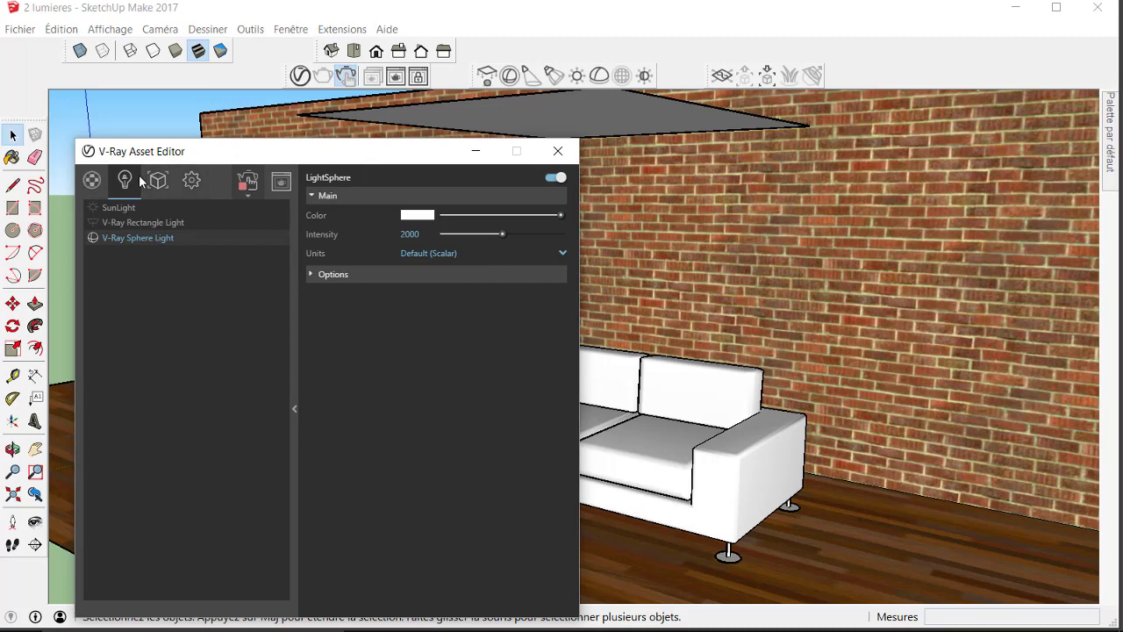
pyautogui.rightClick(149, 237)
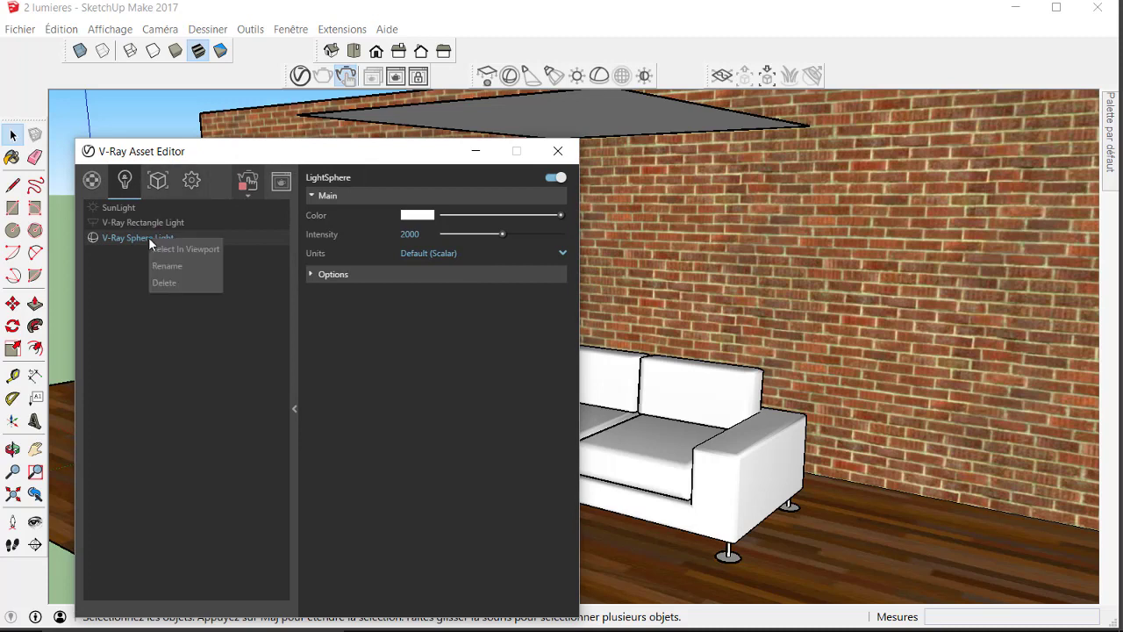
pyautogui.click(183, 282)
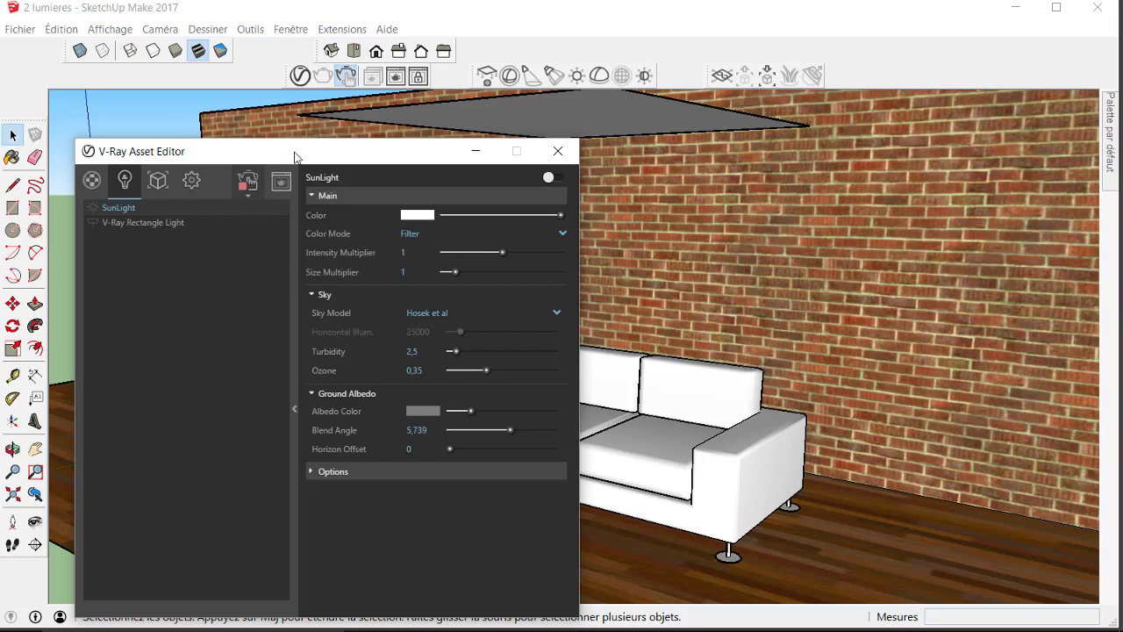
pyautogui.moveTo(293, 154)
pyautogui.mouseDown()
pyautogui.moveTo(290, 265)
pyautogui.moveTo(274, 223)
pyautogui.mouseUp()
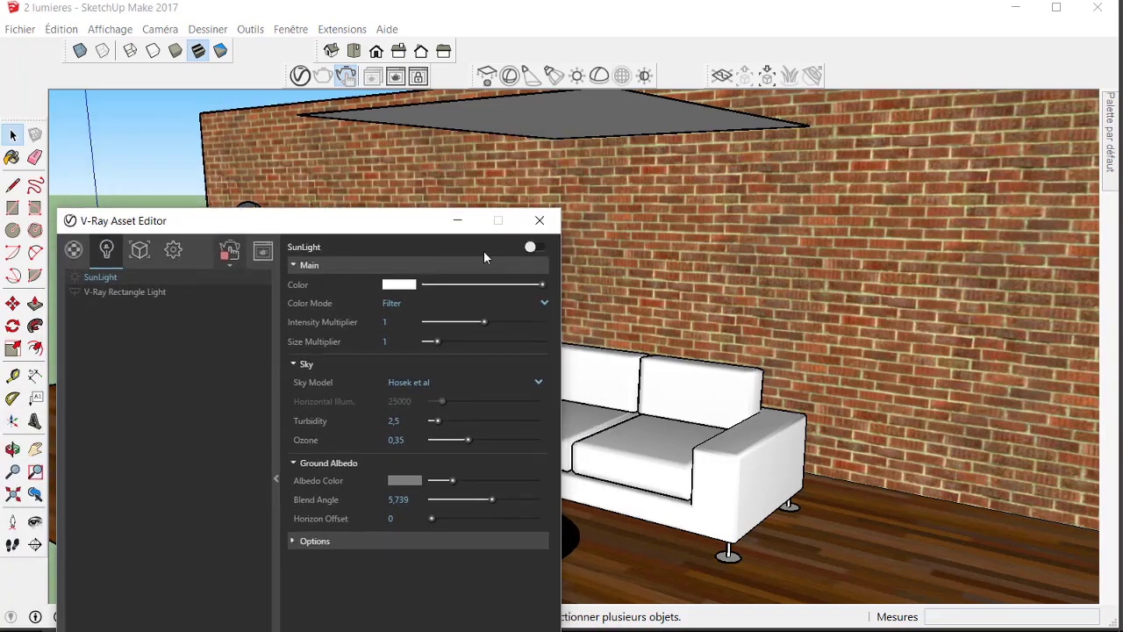
pyautogui.click(541, 225)
pyautogui.scroll(-3, 496, 323)
pyautogui.scroll(-2, 495, 323)
# Drop a V-Ray Spot Light onto the grey ceiling face directly above the sofa.
pyautogui.scroll(3, 527, 289)
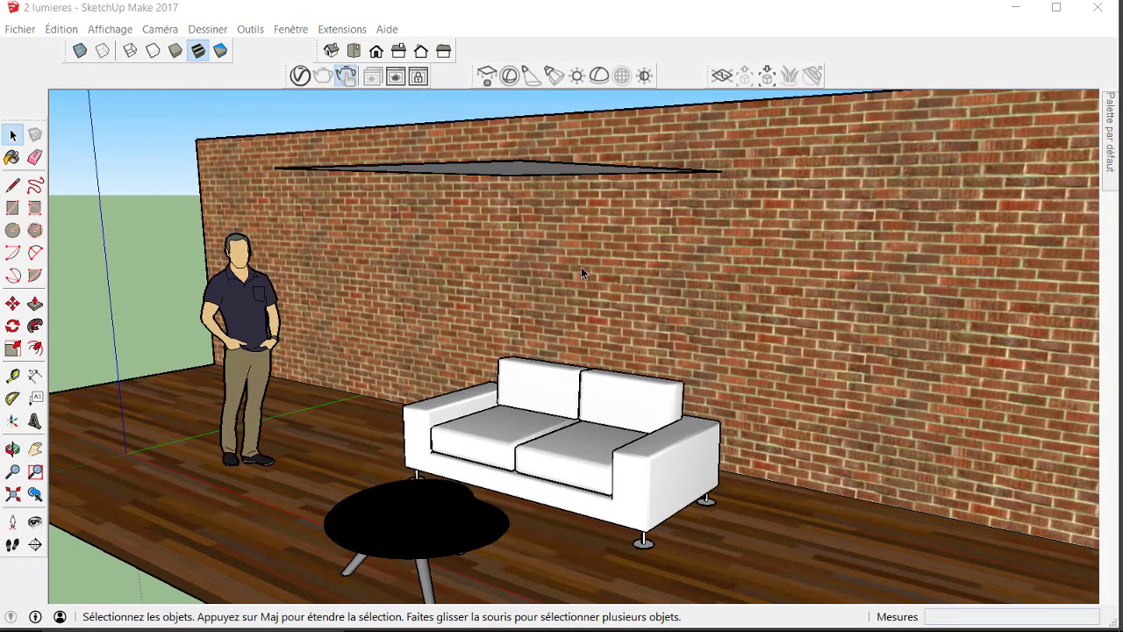
pyautogui.moveTo(581, 267)
pyautogui.mouseDown(button='middle')
pyautogui.moveTo(693, 284)
pyautogui.moveTo(614, 263)
pyautogui.mouseUp(button='middle')
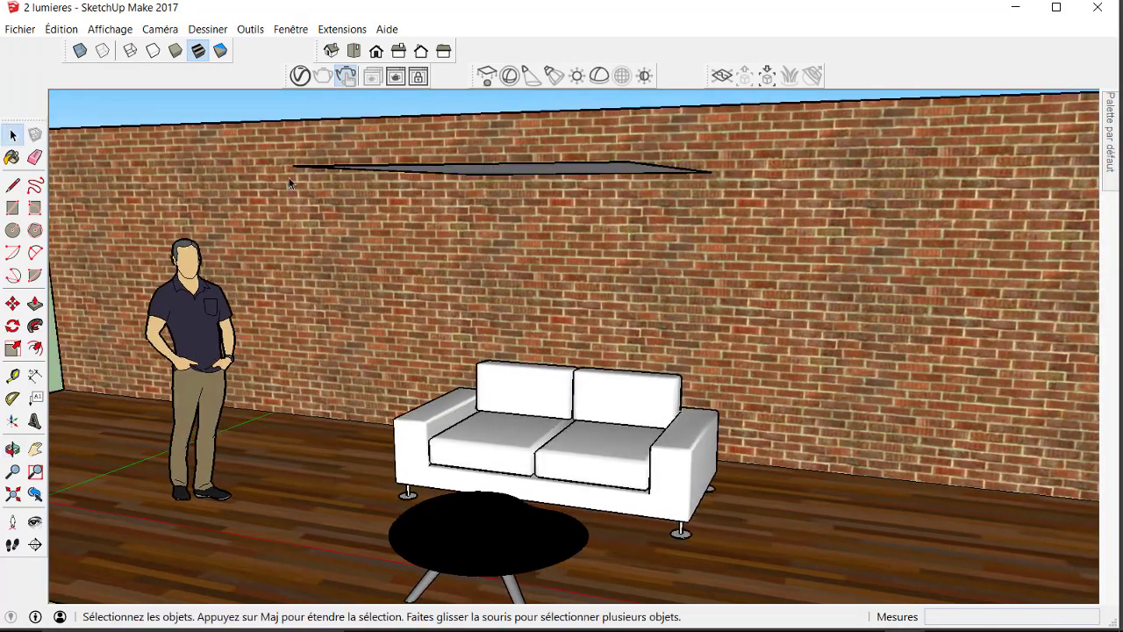
pyautogui.click(528, 77)
pyautogui.moveTo(571, 261); pyautogui.dragTo(461, 177, button='middle')
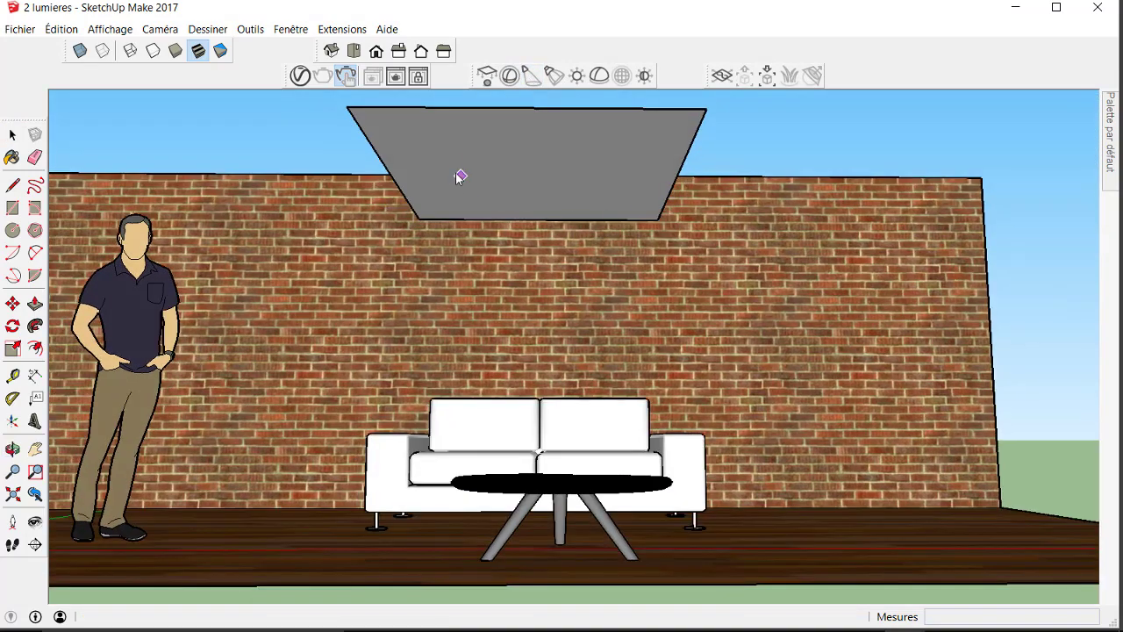
pyautogui.click(536, 175)
pyautogui.moveTo(682, 242)
pyautogui.mouseDown(button='middle')
pyautogui.moveTo(531, 307)
pyautogui.moveTo(514, 339)
pyautogui.mouseUp(button='middle')
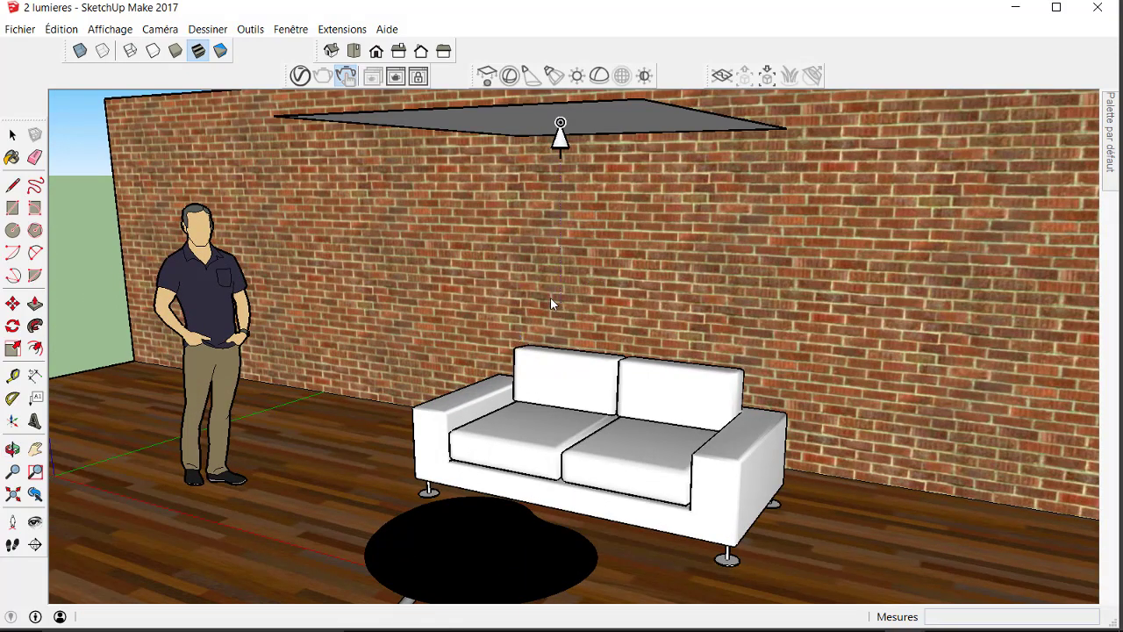
pyautogui.moveTo(550, 296); pyautogui.dragTo(571, 284, button='middle')
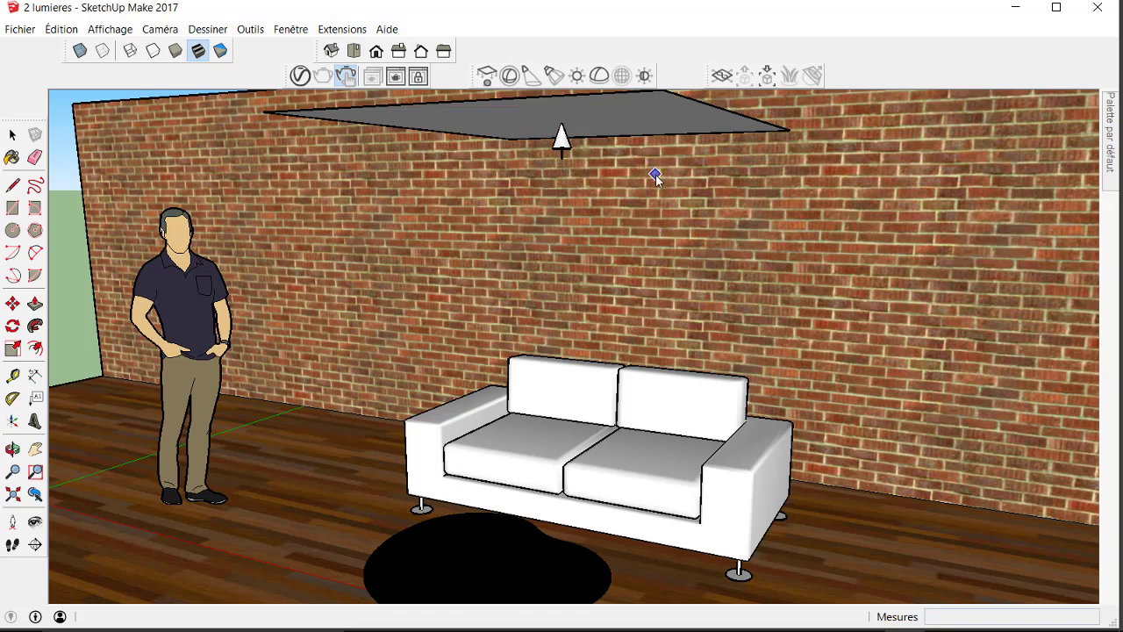
# Open the V-Ray Asset Editor and review the new Spot Light's settings (intensity 30, cone angle 1).
pyautogui.click(299, 75)
pyautogui.moveTo(244, 226)
pyautogui.mouseDown()
pyautogui.moveTo(260, 96)
pyautogui.moveTo(247, 156)
pyautogui.mouseUp()
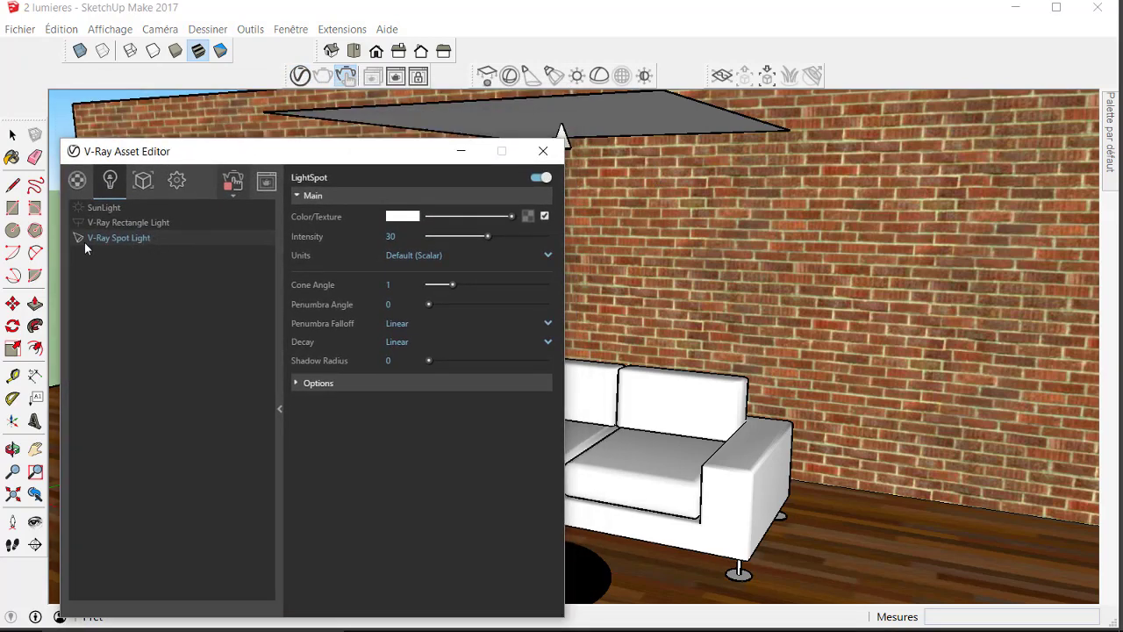
pyautogui.click(142, 223)
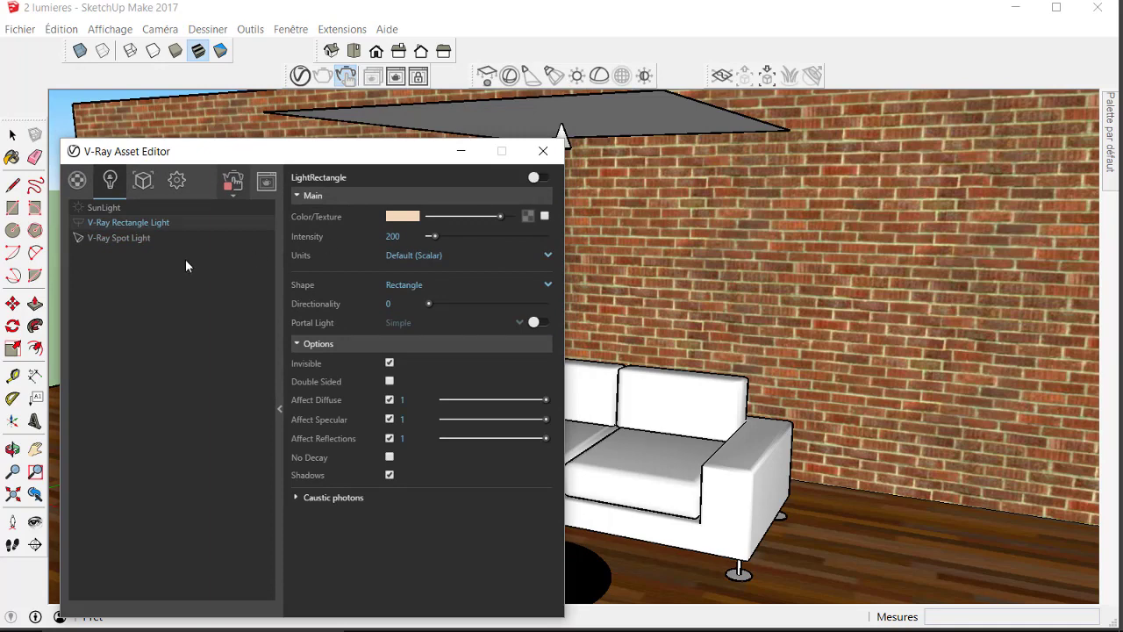
pyautogui.click(150, 243)
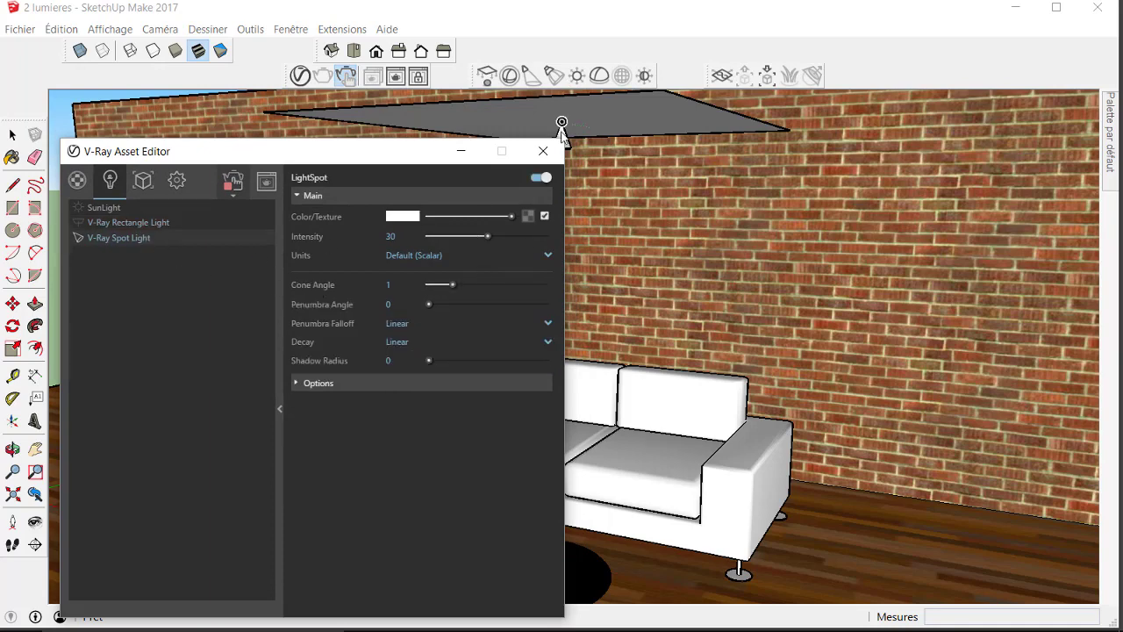
# Render the scene and arrange the frame buffer and Asset Editor around the spot-lit sofa view.
pyautogui.click(395, 78)
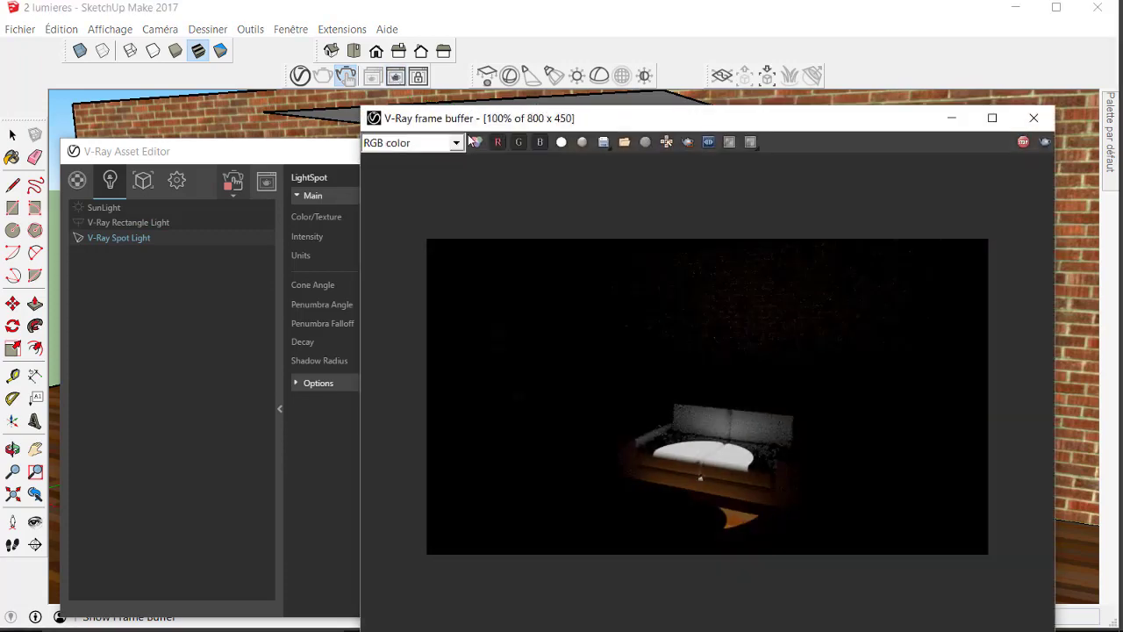
pyautogui.moveTo(632, 120); pyautogui.dragTo(780, 84)
pyautogui.click(351, 147)
pyautogui.moveTo(351, 147); pyautogui.dragTo(305, 119)
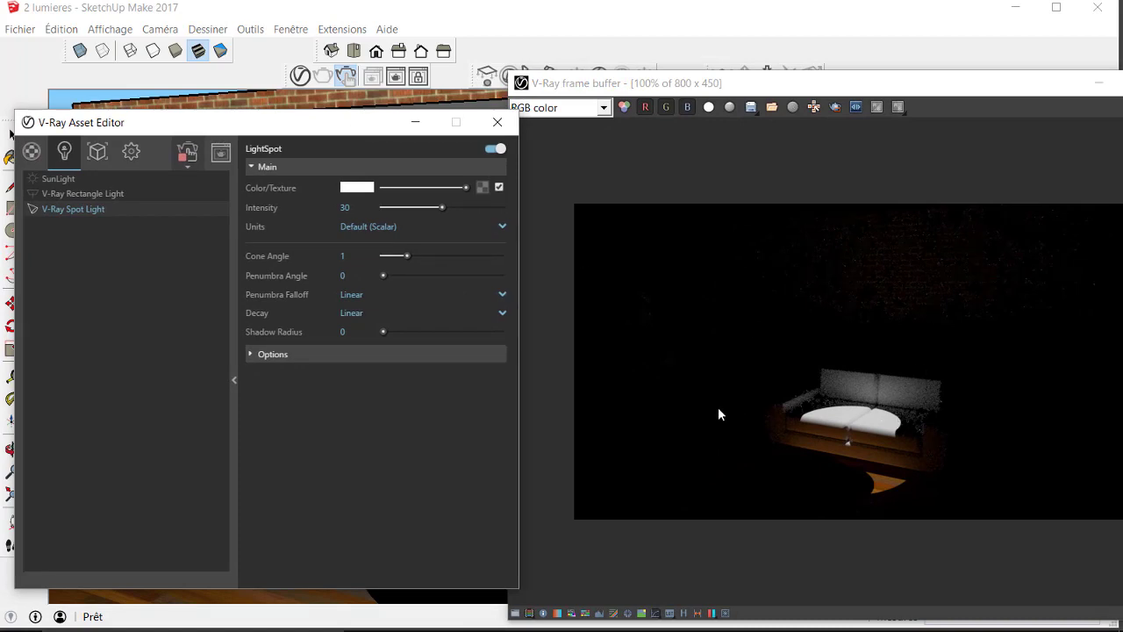
pyautogui.moveTo(655, 83); pyautogui.dragTo(833, 51)
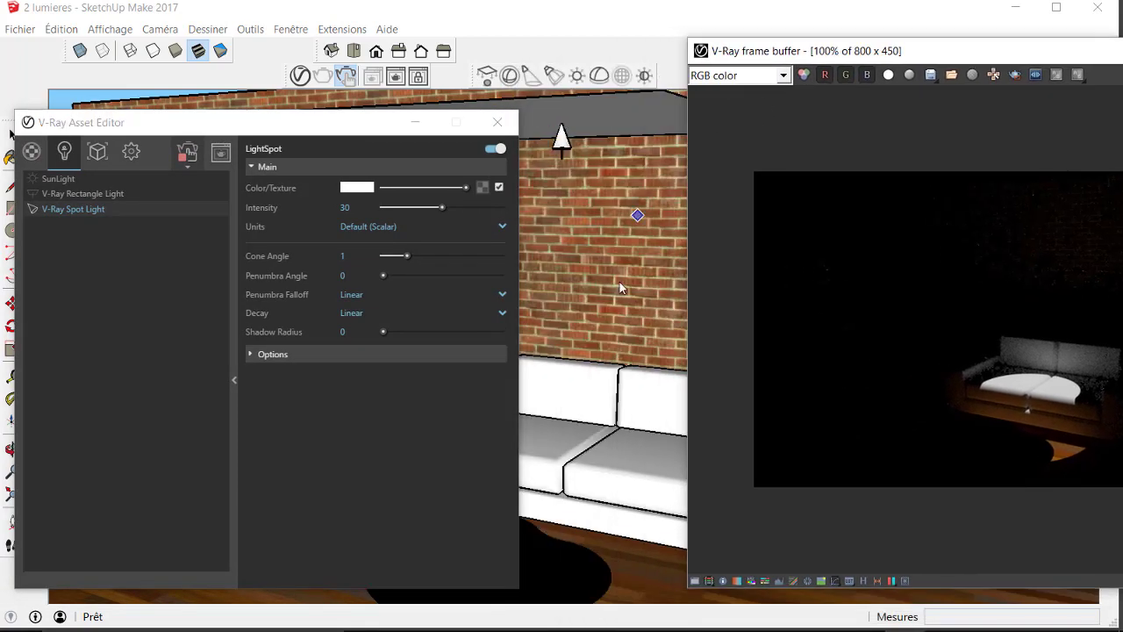
pyautogui.moveTo(620, 282); pyautogui.dragTo(502, 421, button='middle')
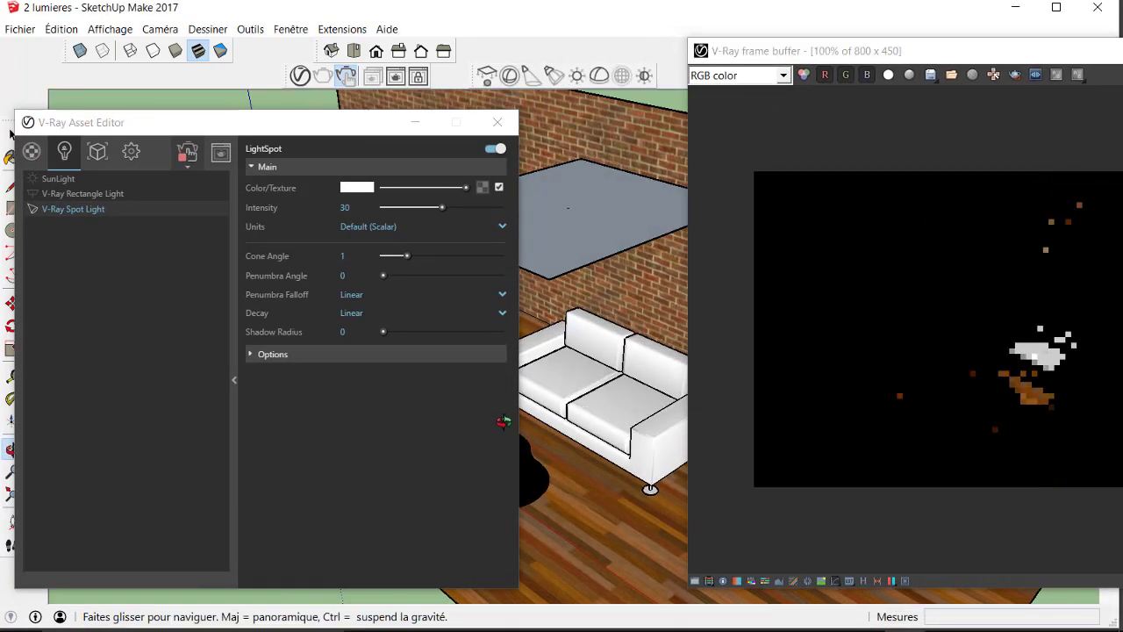
pyautogui.moveTo(965, 56)
pyautogui.mouseDown()
pyautogui.moveTo(897, 42)
pyautogui.moveTo(815, 62)
pyautogui.mouseUp()
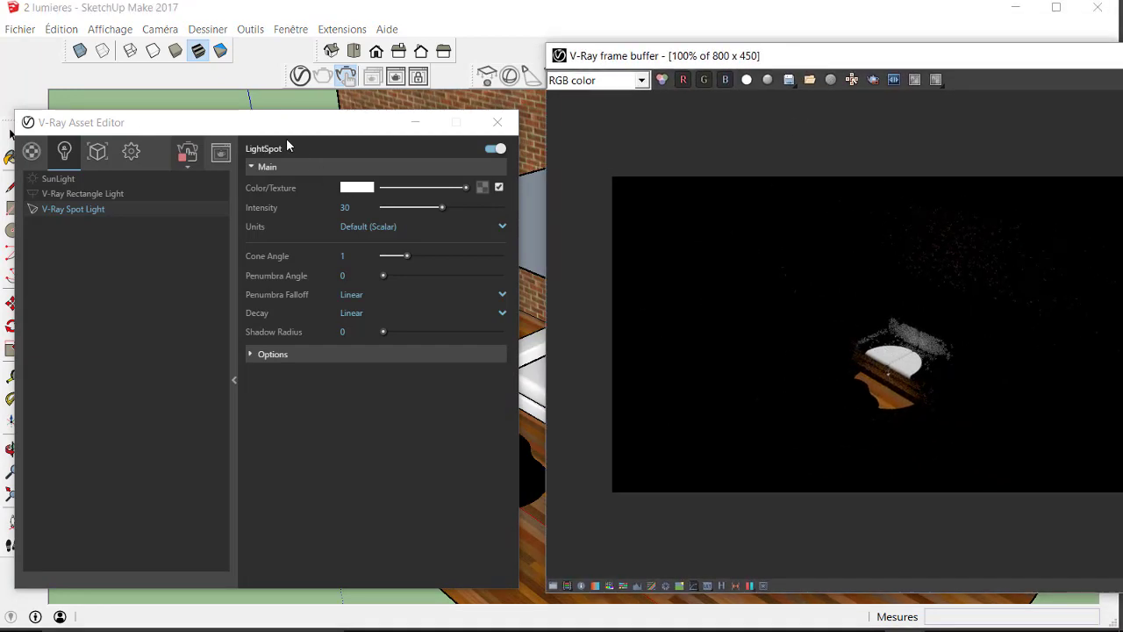
pyautogui.moveTo(281, 127)
pyautogui.mouseDown()
pyautogui.moveTo(275, 117)
pyautogui.moveTo(273, 143)
pyautogui.mouseUp()
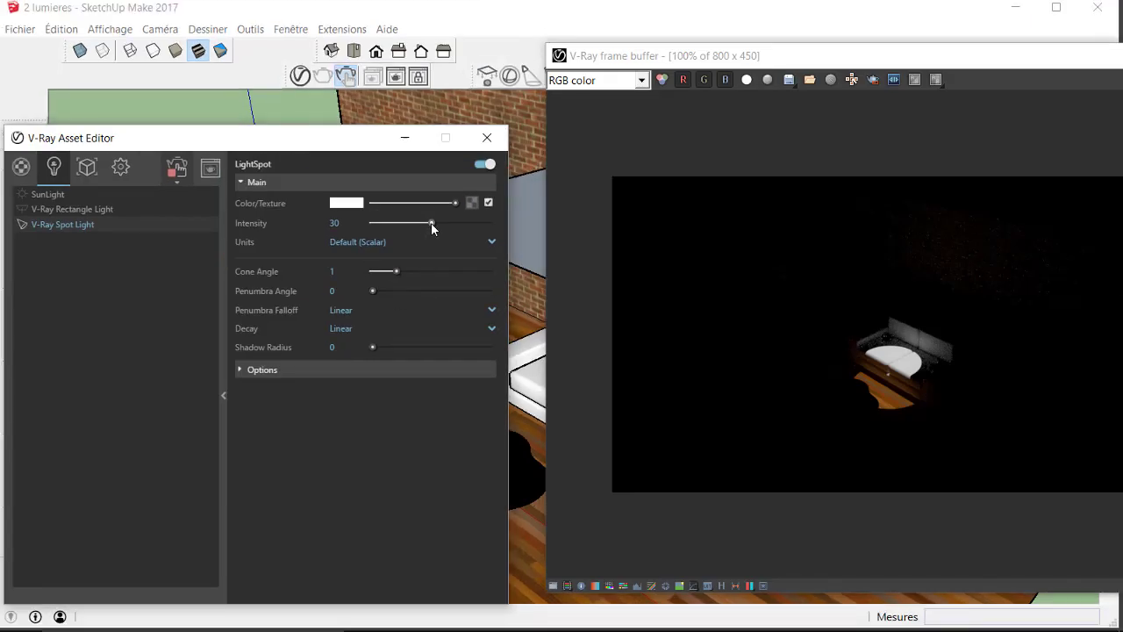
# Raise the spot light intensity to 37 and widen its cone angle to 2,24.
pyautogui.moveTo(431, 223); pyautogui.dragTo(445, 223)
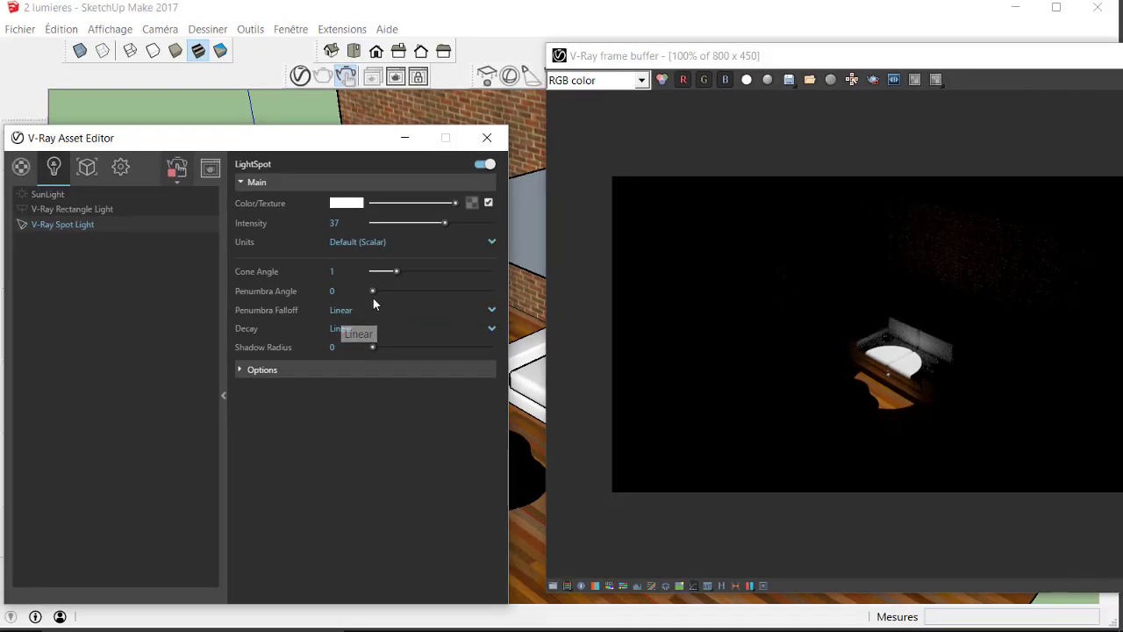
pyautogui.moveTo(395, 272); pyautogui.dragTo(424, 272)
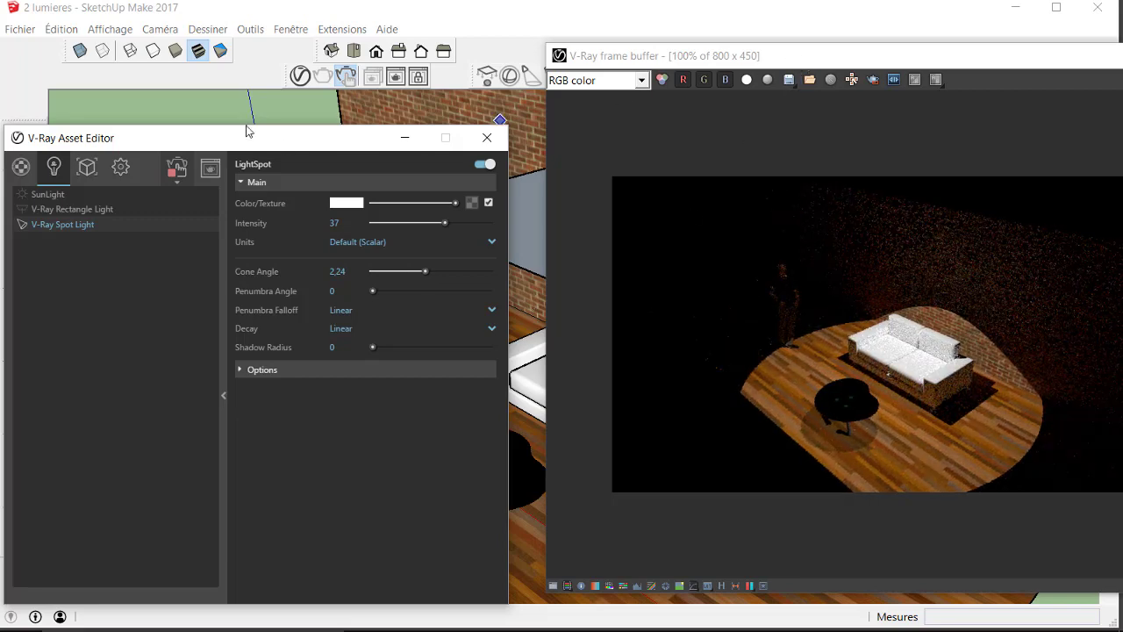
pyautogui.moveTo(247, 131); pyautogui.dragTo(833, 115)
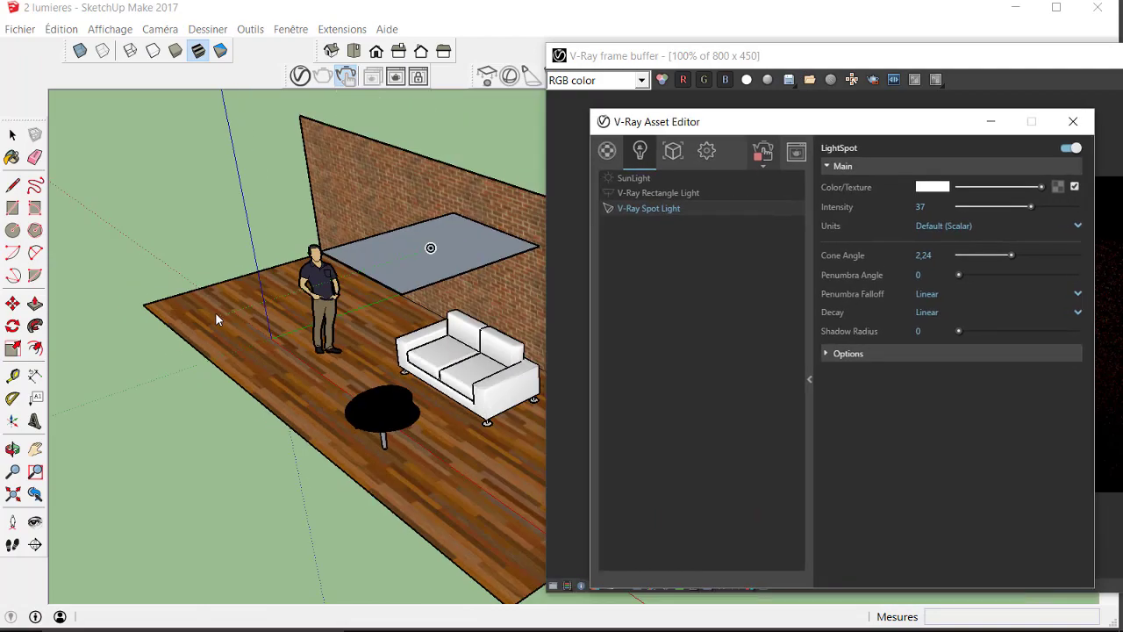
# Bring the camera to eye level facing the sofa and standing figure, Asset Editor back on the left.
pyautogui.moveTo(215, 313); pyautogui.dragTo(451, 281, button='middle')
pyautogui.scroll(2, 351, 331)
pyautogui.scroll(-2, 439, 258)
pyautogui.scroll(5, 430, 366)
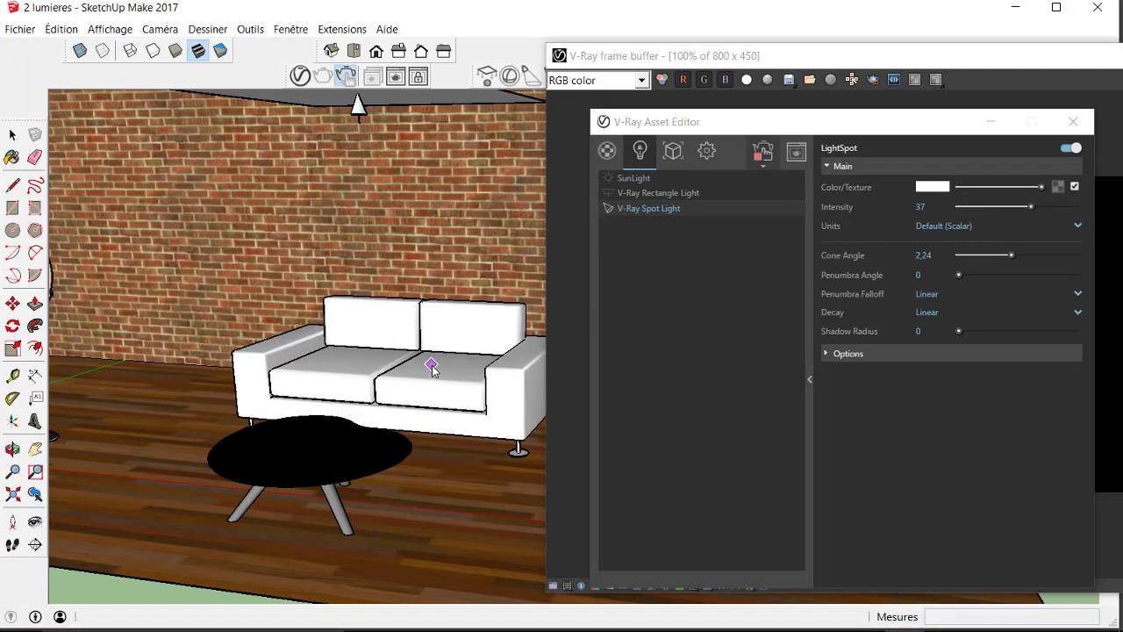
pyautogui.moveTo(431, 367); pyautogui.dragTo(328, 371, button='middle')
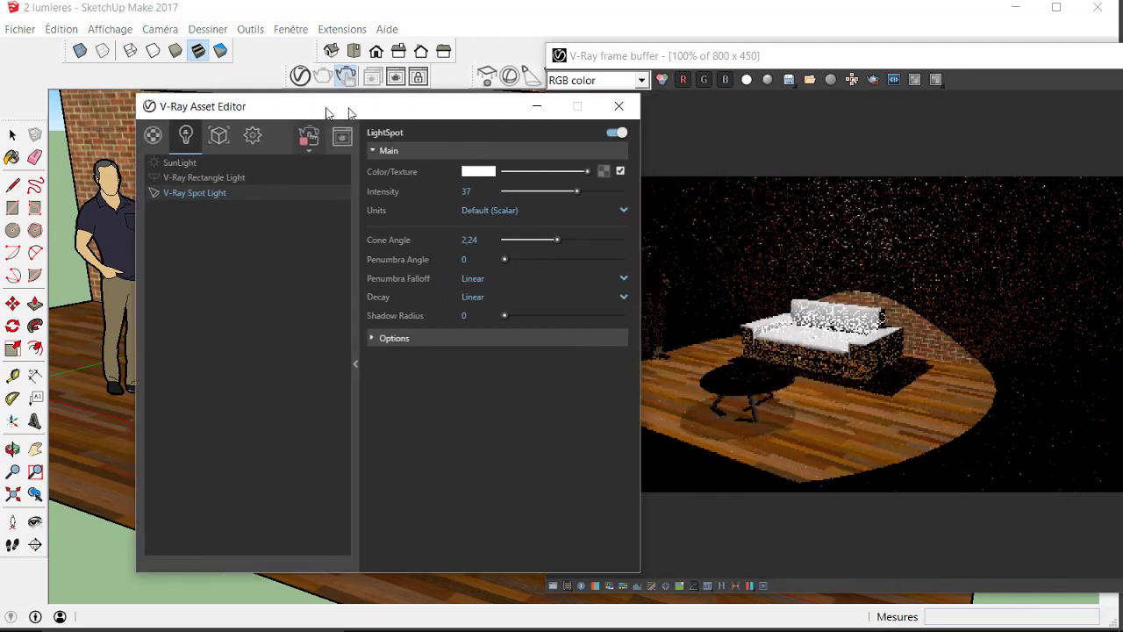
pyautogui.moveTo(800, 128); pyautogui.dragTo(243, 117)
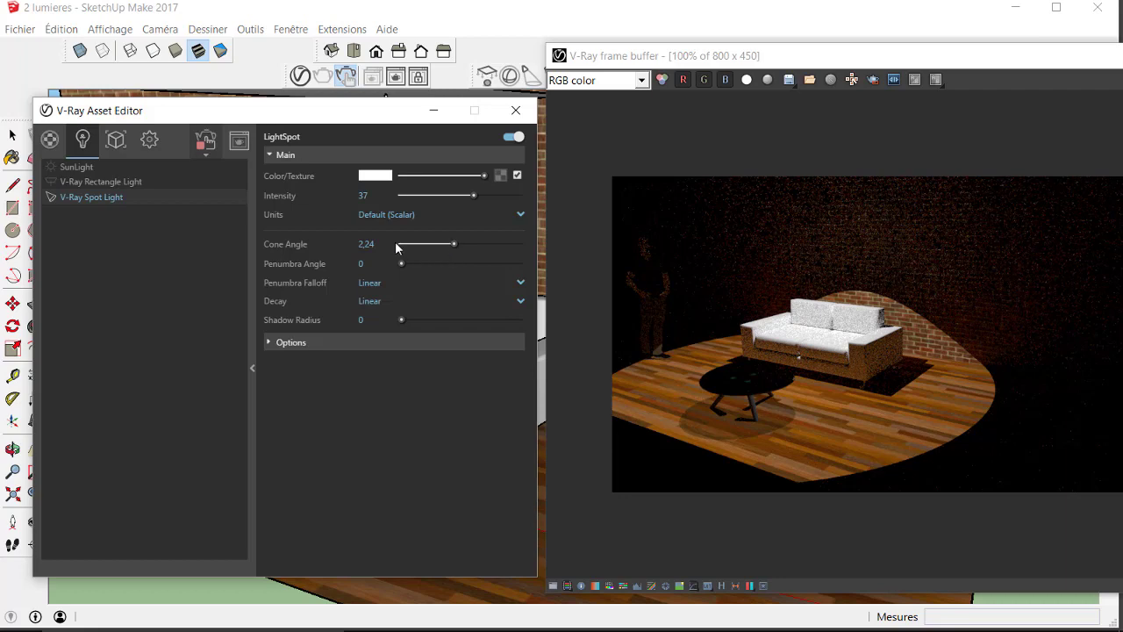
# Try a cone angle of 3, then narrow the spot light's cone back to 2,36.
pyautogui.write('3')
pyautogui.press('Return')
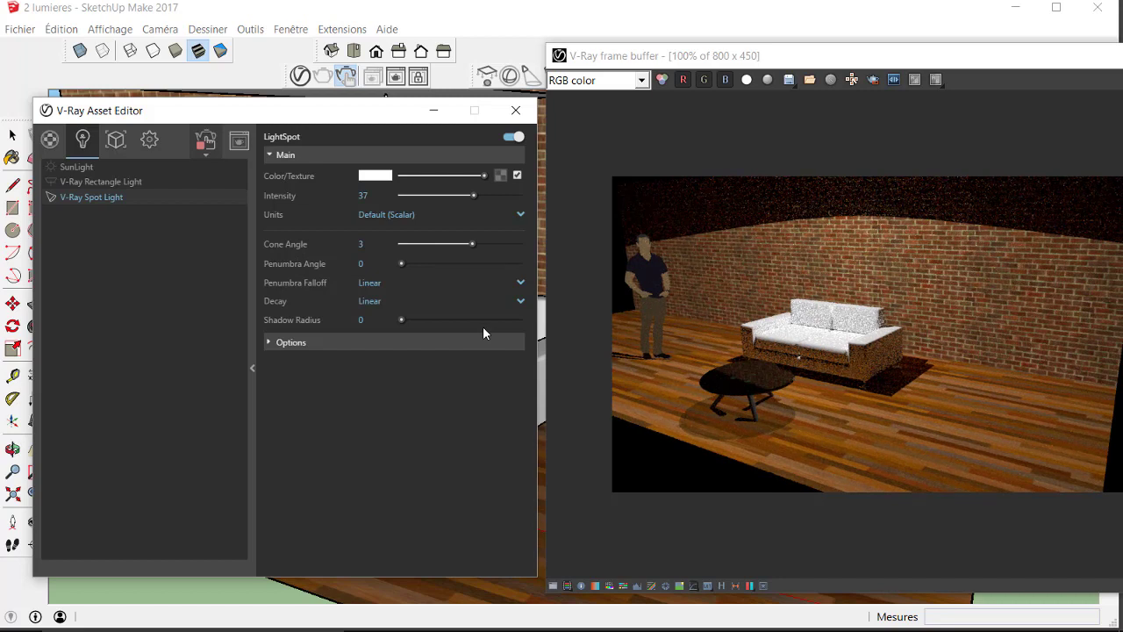
pyautogui.moveTo(471, 245); pyautogui.dragTo(456, 246)
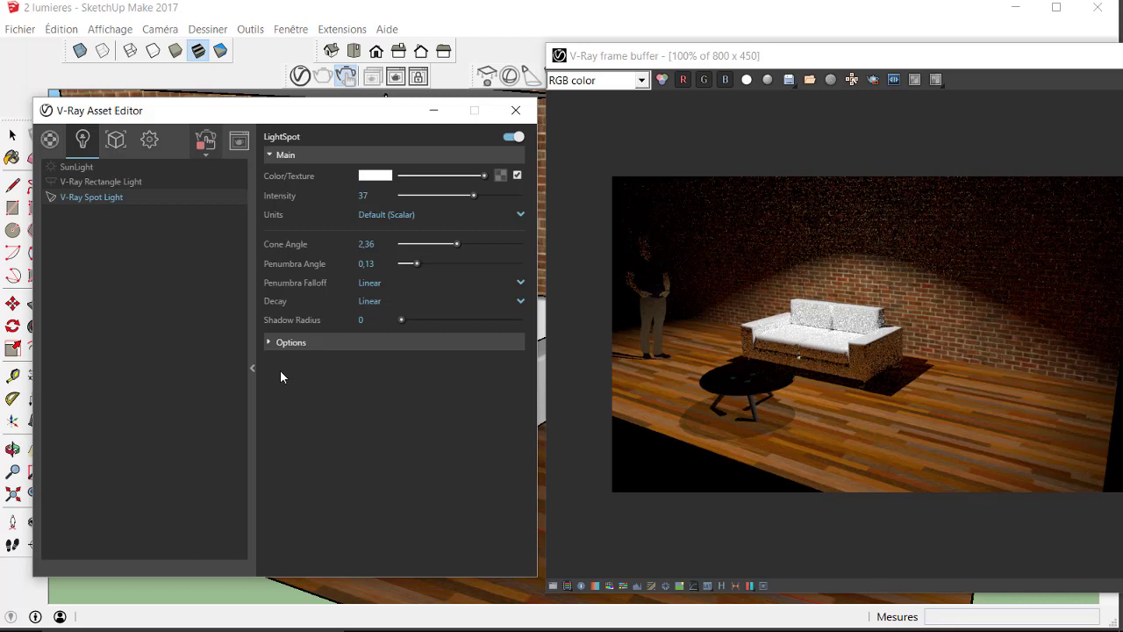
# Expand the spot light's Options, zoom onto the sofa, and toggle Shadows off and back on.
pyautogui.click(265, 343)
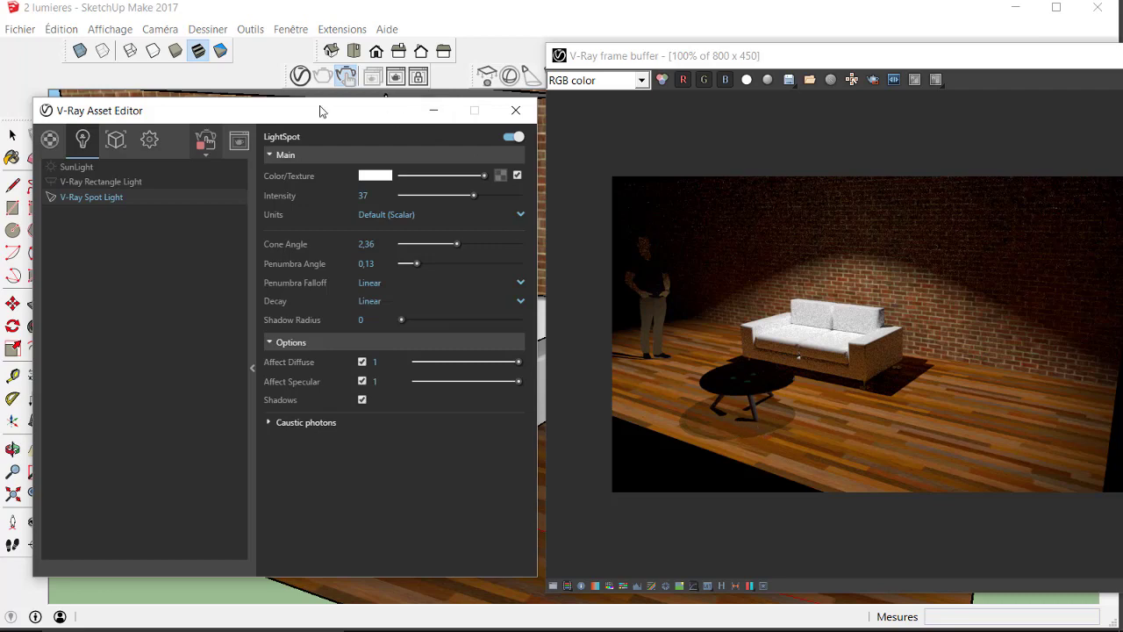
pyautogui.moveTo(319, 111); pyautogui.dragTo(968, 182)
pyautogui.scroll(2, 432, 479)
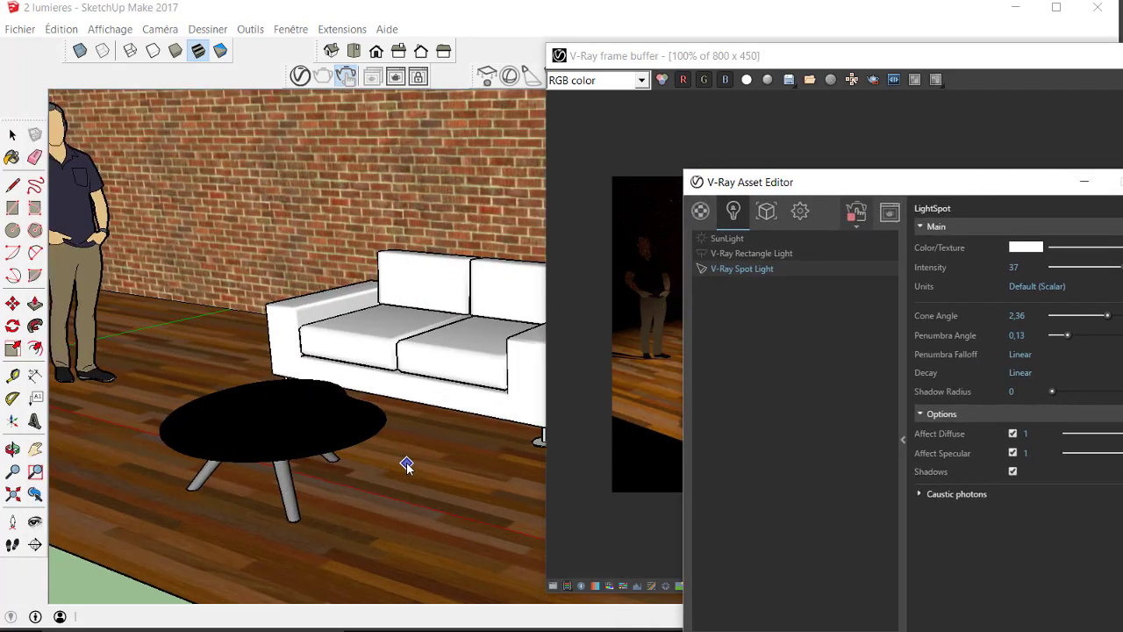
pyautogui.scroll(2, 401, 464)
pyautogui.moveTo(858, 186); pyautogui.dragTo(229, 114)
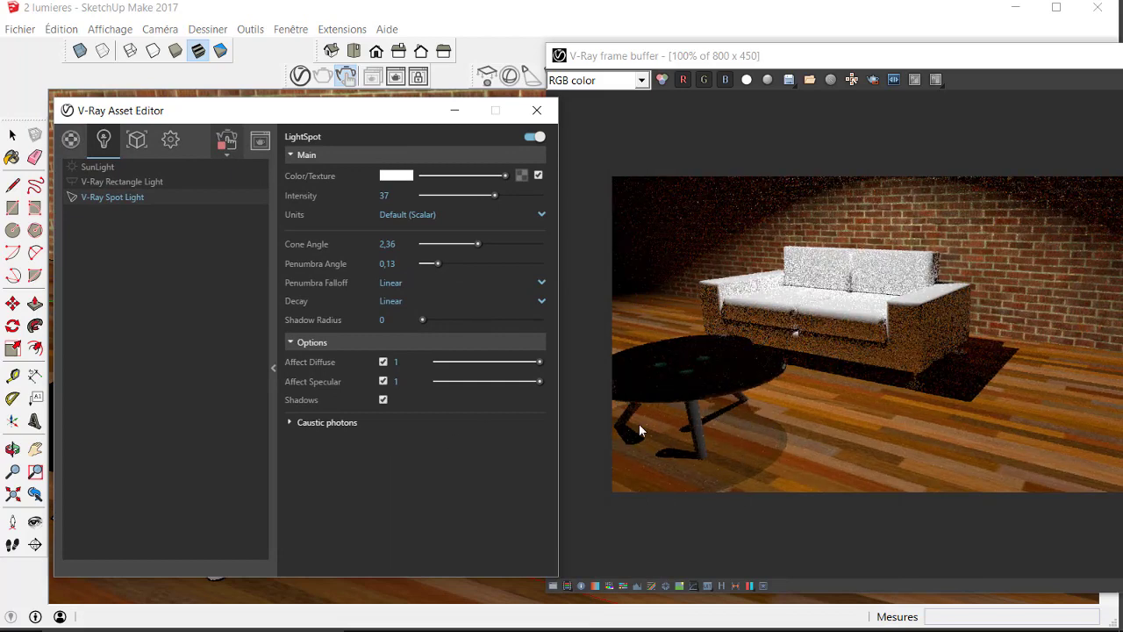
pyautogui.click(385, 400)
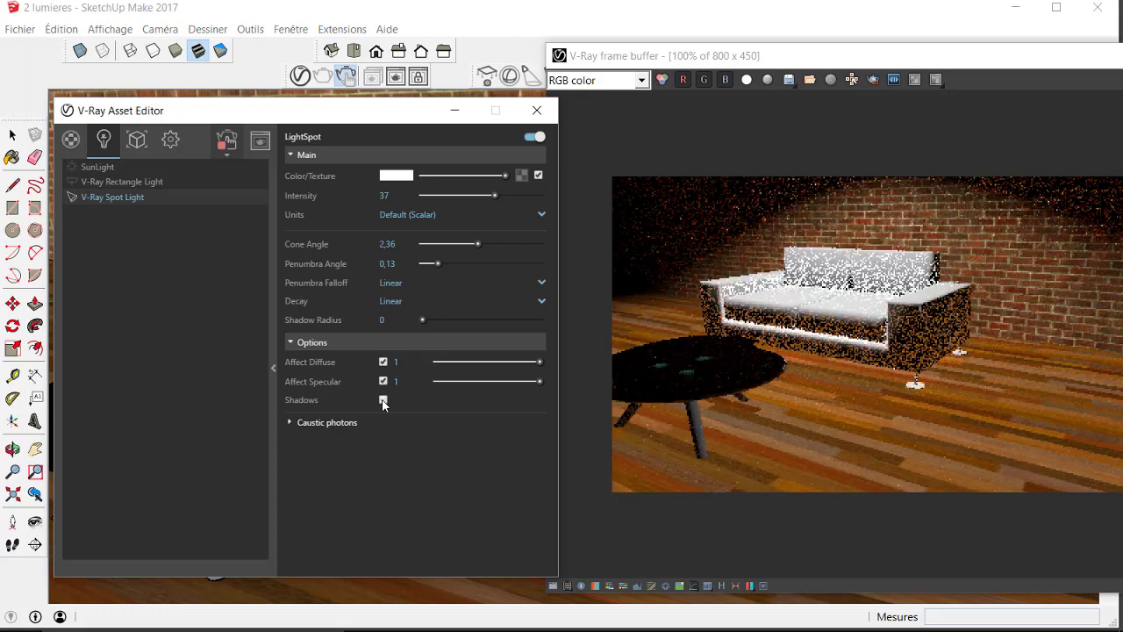
pyautogui.click(384, 400)
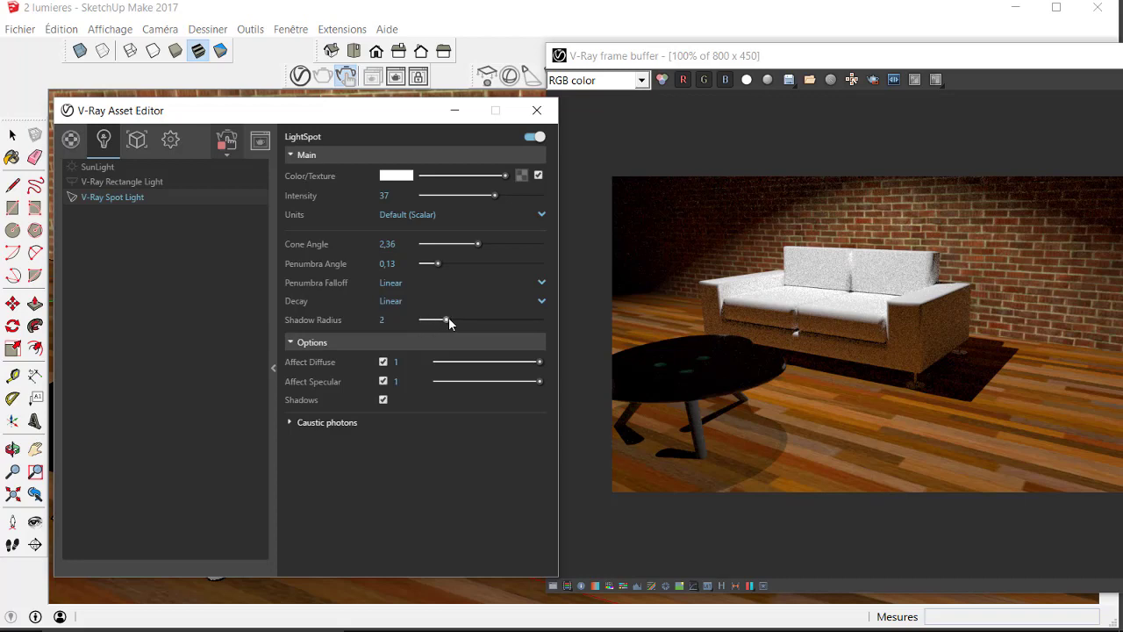
pyautogui.moveTo(447, 320); pyautogui.dragTo(458, 319)
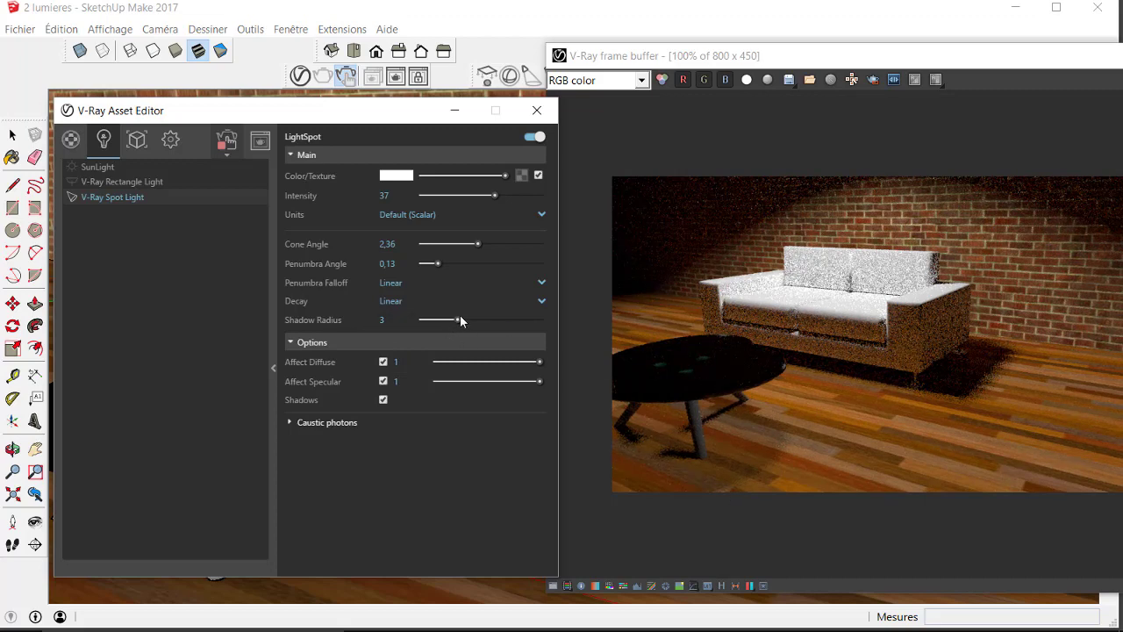
pyautogui.moveTo(458, 320); pyautogui.dragTo(415, 316)
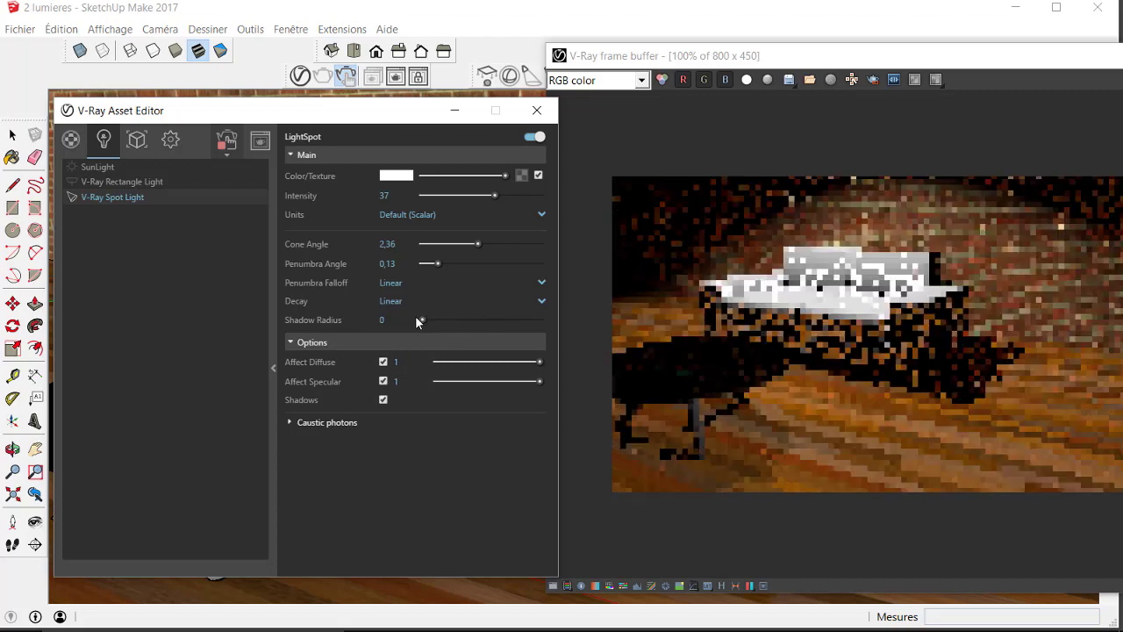